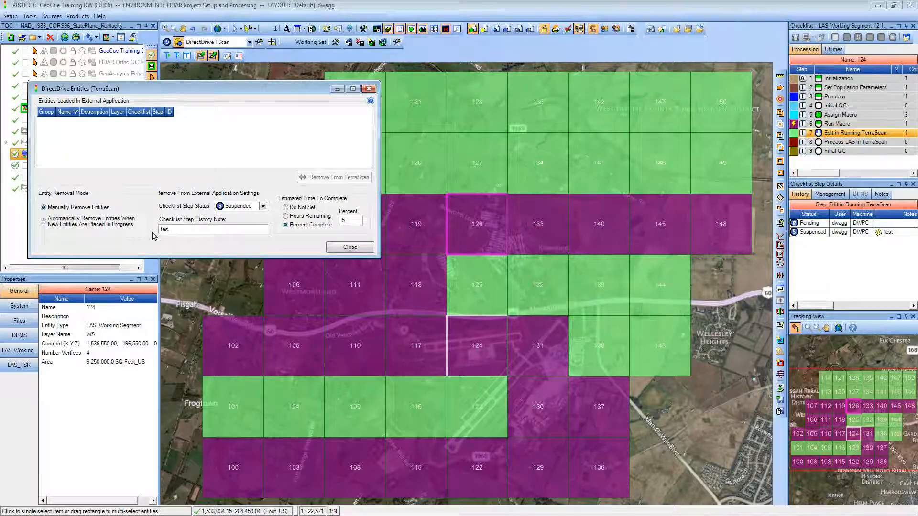
- Set entities to be removed automatically when new ones are placed in progress, with checklist step status Complete
{"action": "left_click", "coordinate": [44, 222]}
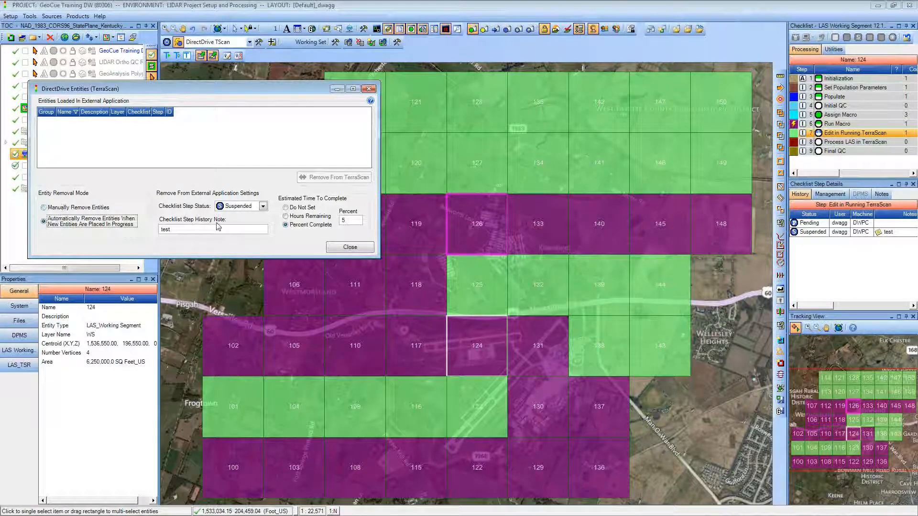
{"action": "left_click", "coordinate": [262, 206]}
{"action": "left_click", "coordinate": [255, 219]}
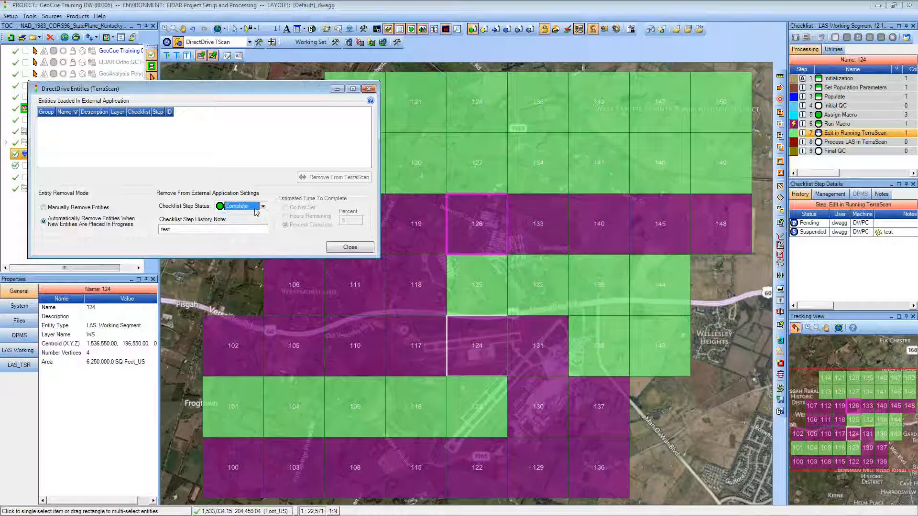
{"action": "left_click", "coordinate": [213, 56]}
{"action": "left_click", "coordinate": [213, 56]}
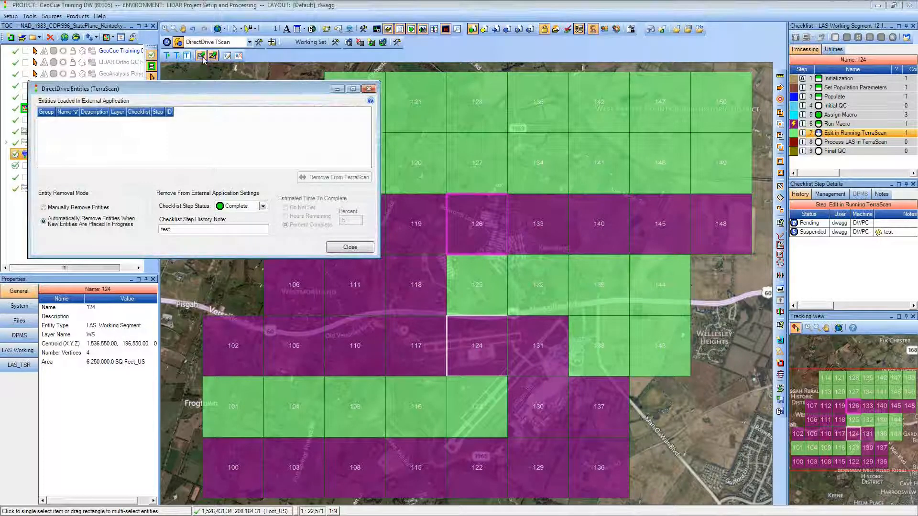
- Exclude neighboring segments in the Run TerraScan settings, apply the change, and close the settings and entity dialogs
{"action": "left_click", "coordinate": [201, 56]}
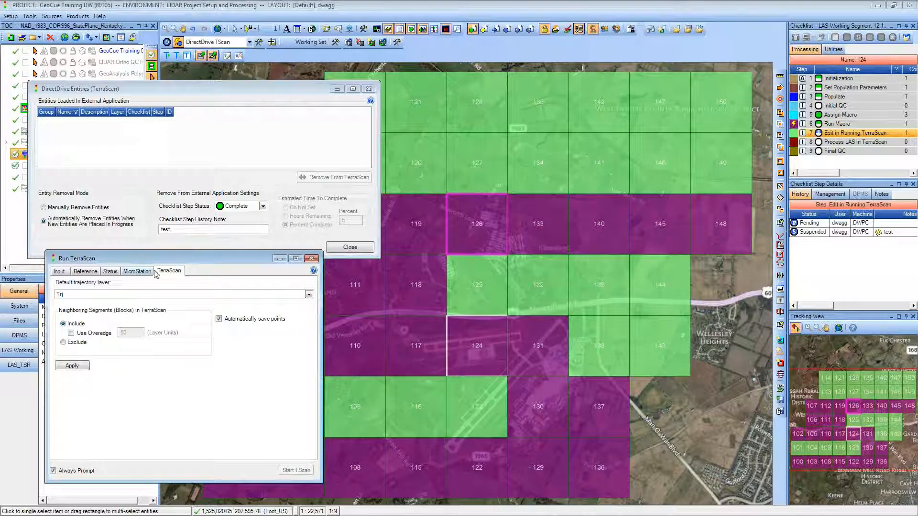
{"action": "left_click", "coordinate": [72, 342]}
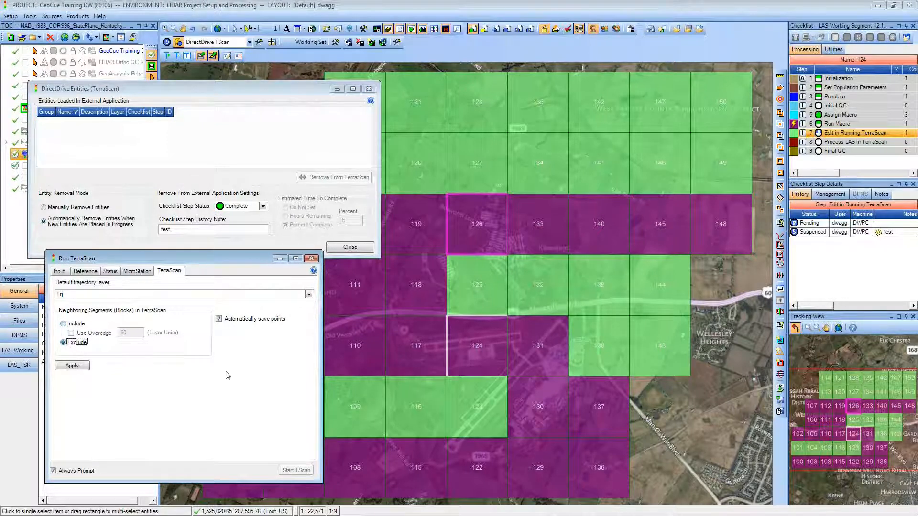
{"action": "left_click", "coordinate": [88, 367]}
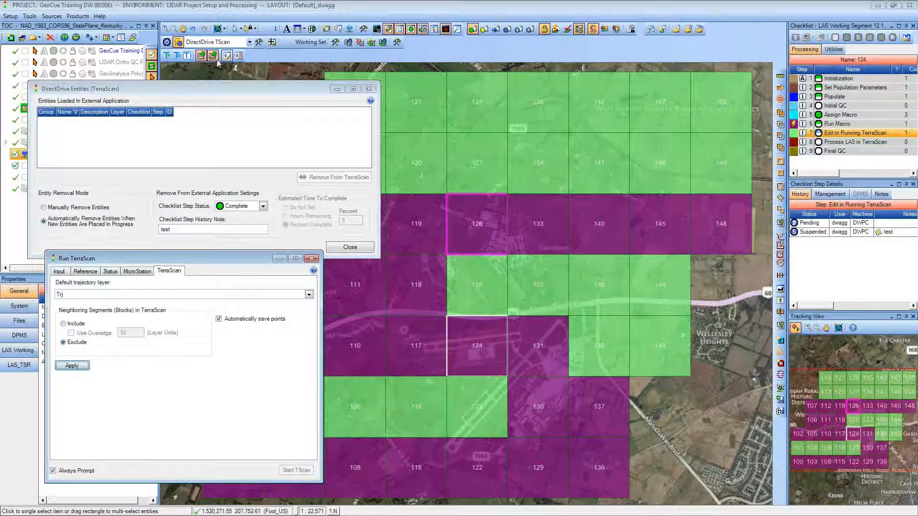
{"action": "left_click", "coordinate": [203, 56]}
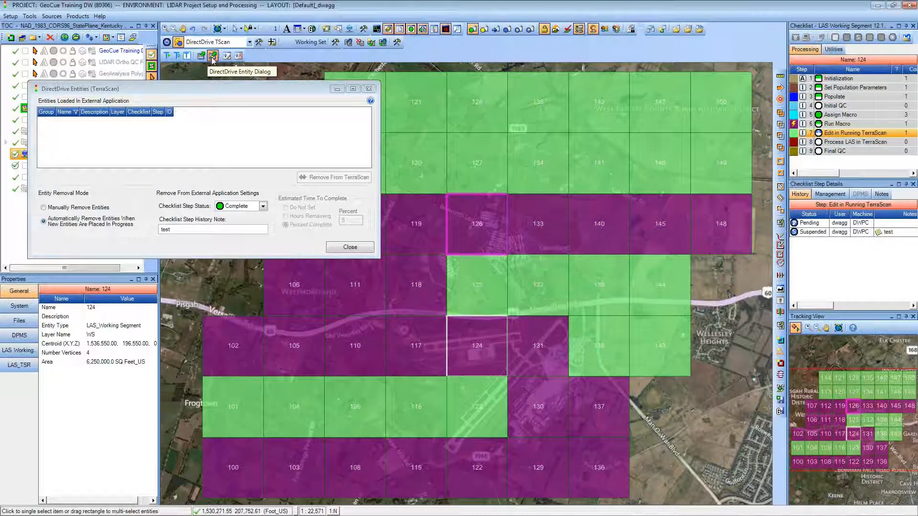
{"action": "left_click", "coordinate": [213, 56]}
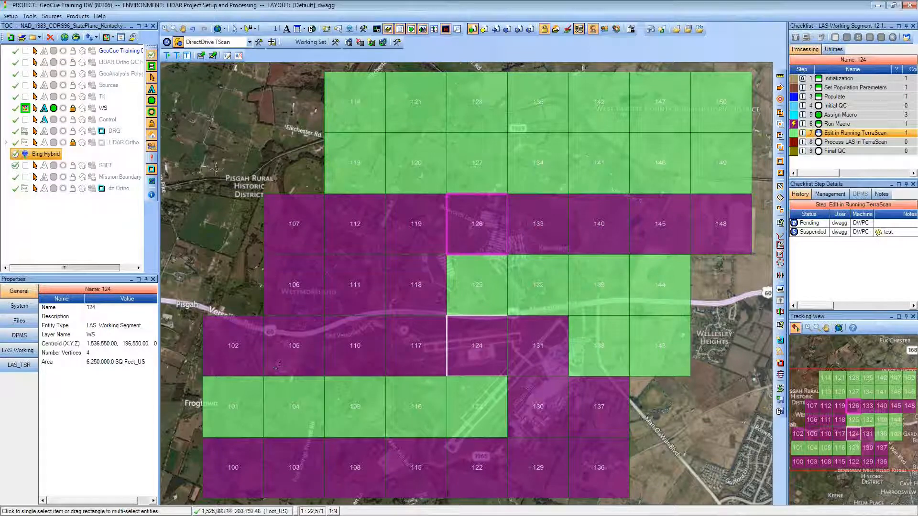
- Place working segment 102 in progress to load it into TerraScan, and select 102.las in the project block list
{"action": "left_click", "coordinate": [166, 42]}
{"action": "left_click", "coordinate": [242, 346]}
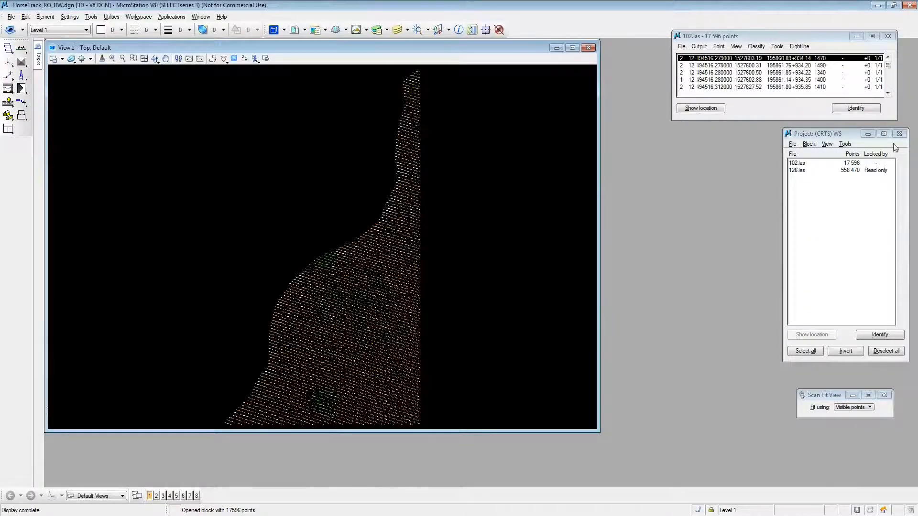
{"action": "left_click", "coordinate": [822, 164]}
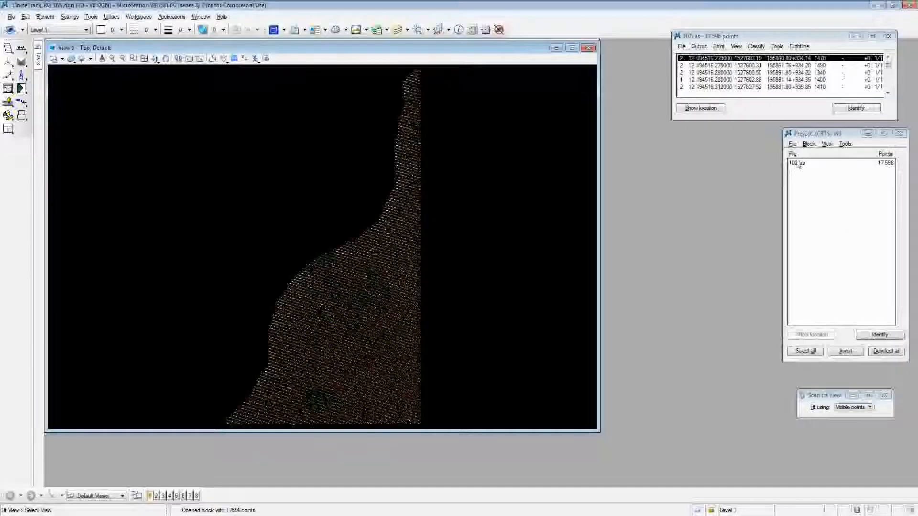
{"action": "left_click", "coordinate": [799, 163]}
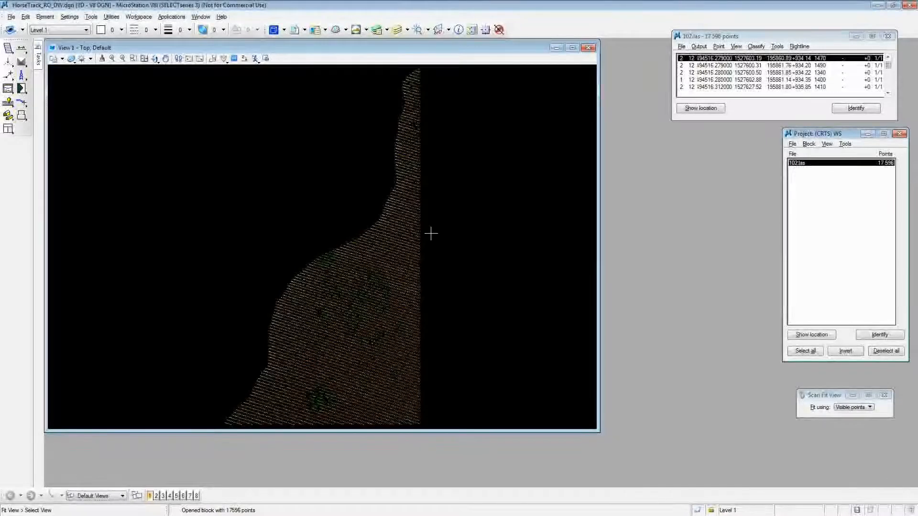
{"action": "left_click", "coordinate": [370, 276]}
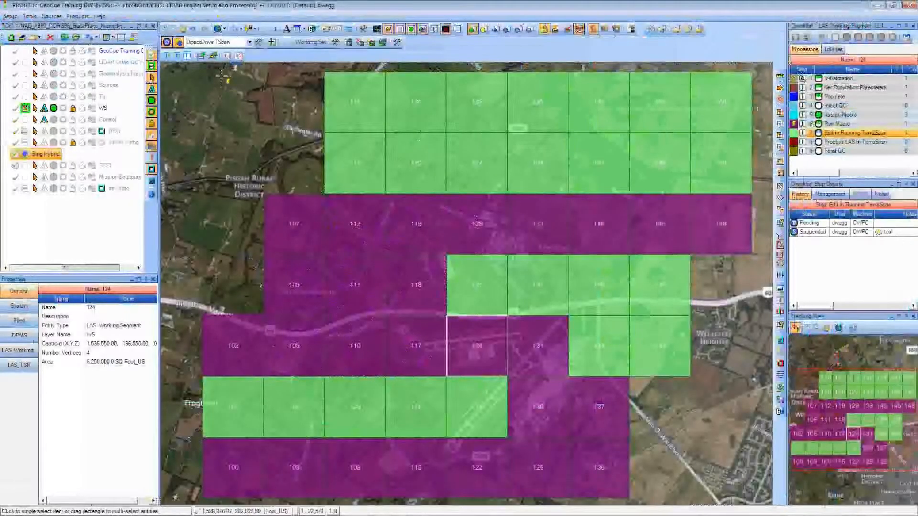
- Review the entities loaded in TerraScan and the neighboring segments setting in the Run TerraScan dialog
{"action": "left_click", "coordinate": [203, 57]}
{"action": "left_click", "coordinate": [204, 57]}
{"action": "left_click", "coordinate": [213, 56]}
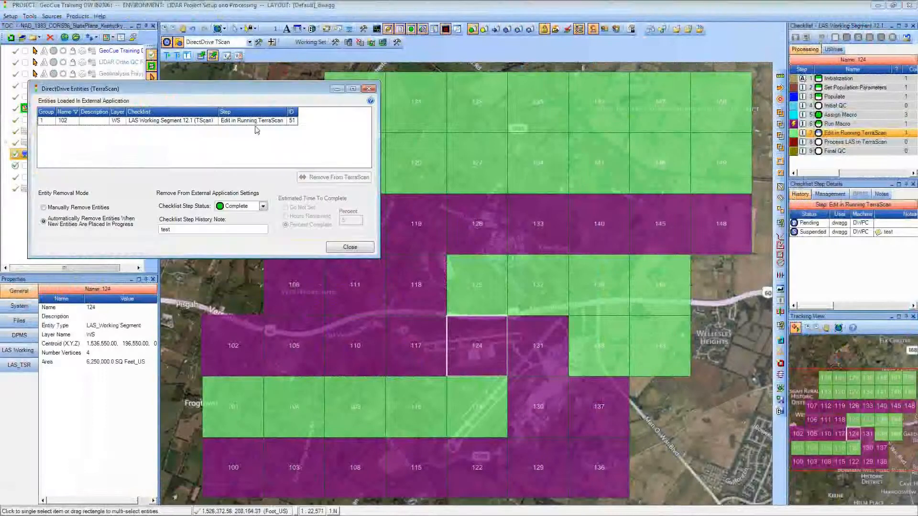
{"action": "left_click", "coordinate": [212, 57]}
{"action": "left_click", "coordinate": [212, 58]}
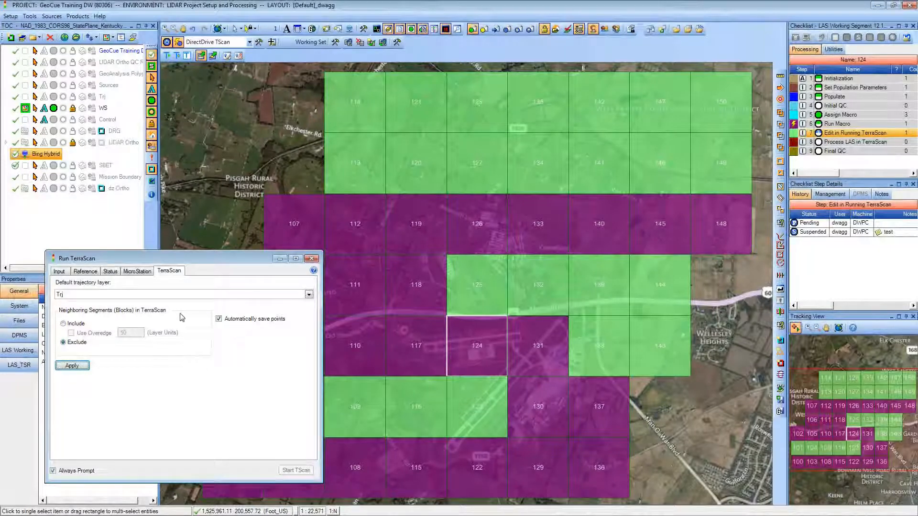
{"action": "left_click", "coordinate": [202, 56]}
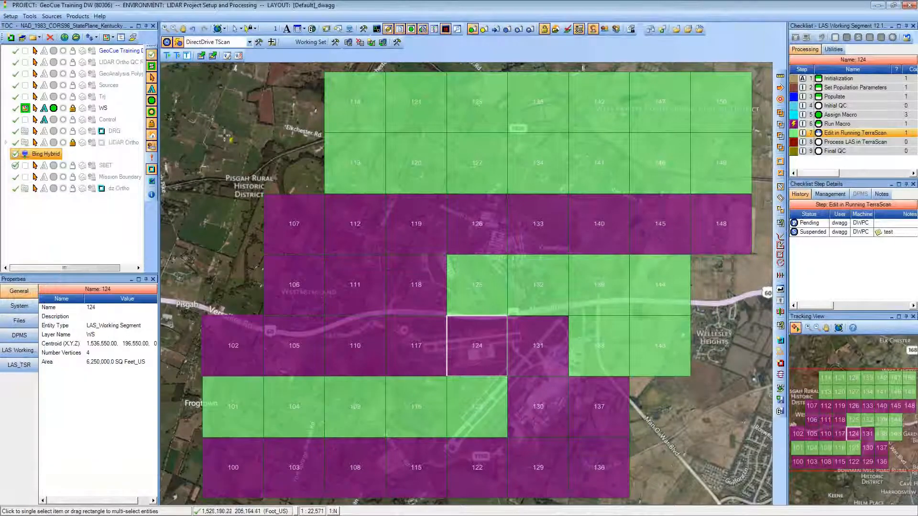
- Classify points in the lower middle of 102.las to class 1 Default with the 10-pixel Classify Using Brush tool
{"action": "left_click", "coordinate": [258, 344]}
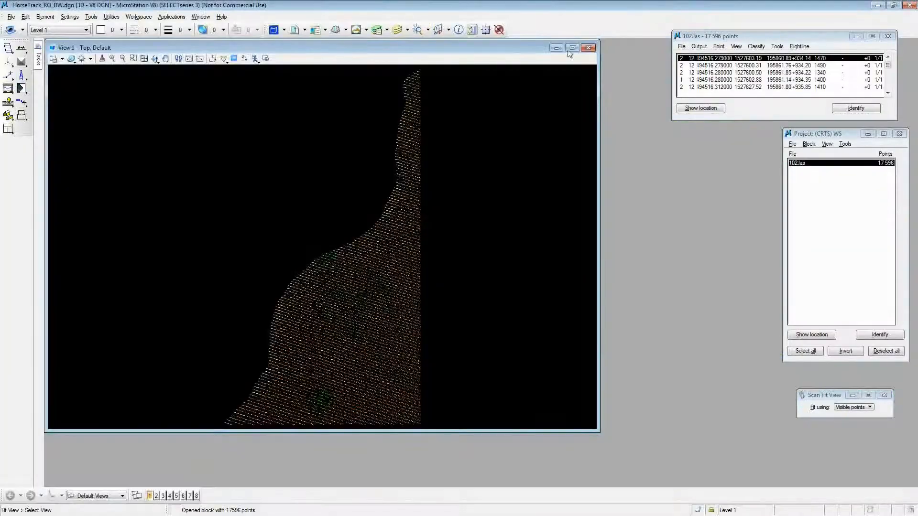
{"action": "left_click_drag", "start_coordinate": [20, 63], "coordinate": [61, 64]}
{"action": "left_click", "coordinate": [363, 311]}
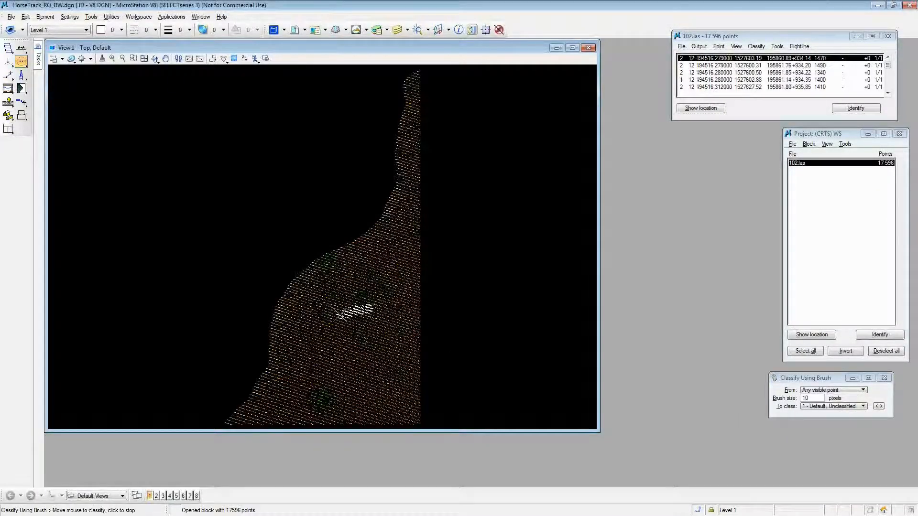
{"action": "left_click", "coordinate": [402, 337]}
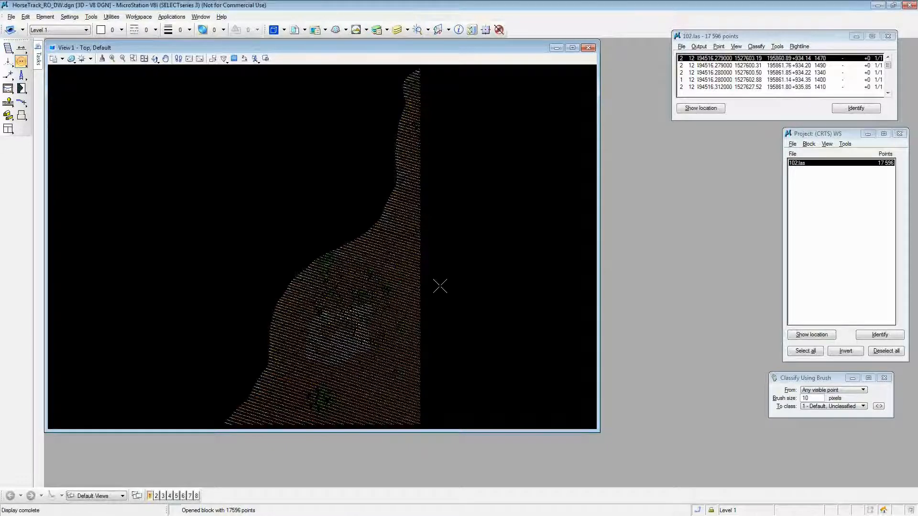
{"action": "left_click", "coordinate": [377, 323]}
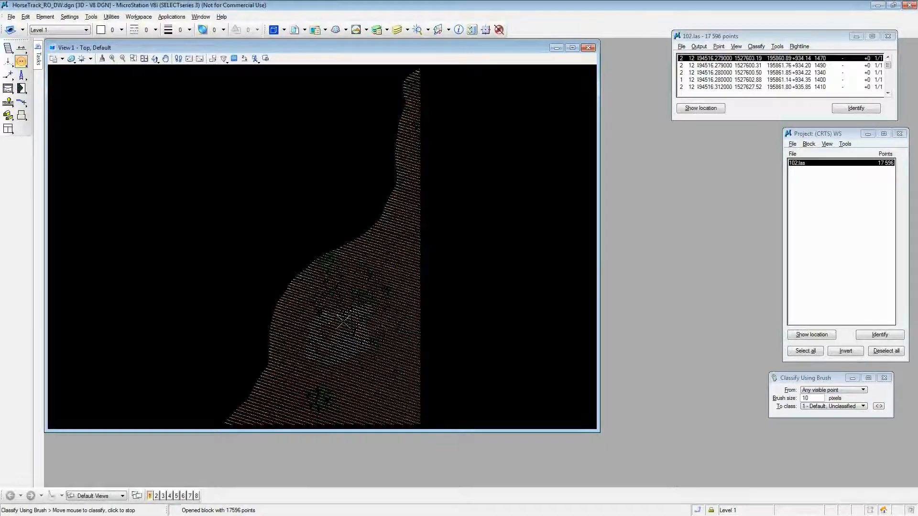
{"action": "left_click", "coordinate": [368, 354]}
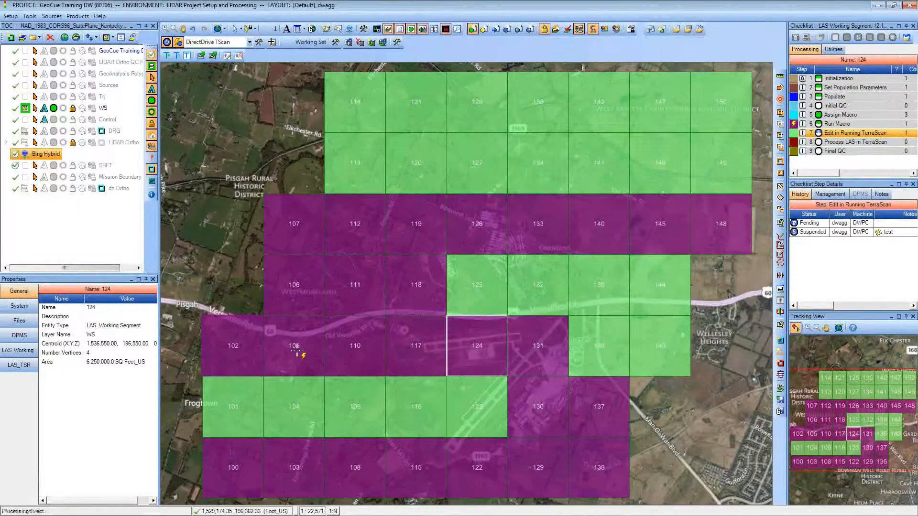
- Place working segment 105 in progress to load it into TerraScan, and examine its point cloud
{"action": "scroll", "coordinate": [294, 351], "scroll_direction": "up", "scroll_amount": 2}
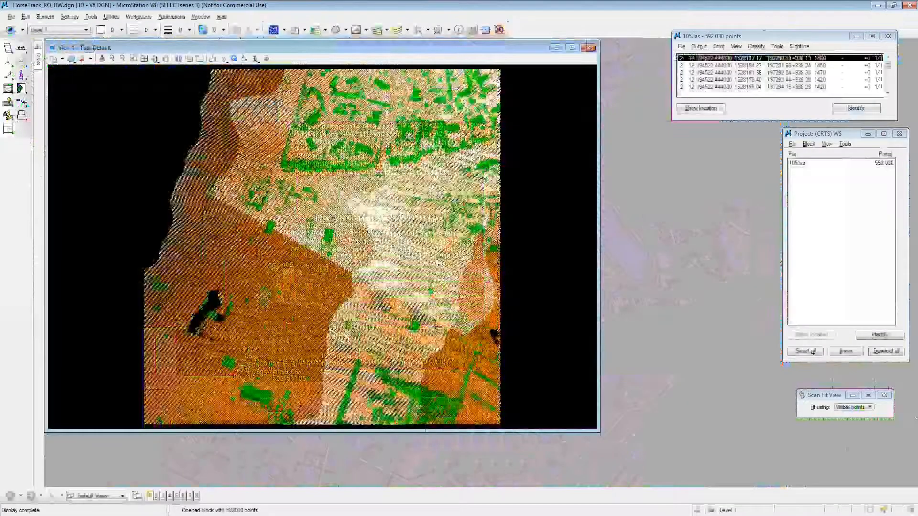
{"action": "left_click", "coordinate": [291, 330]}
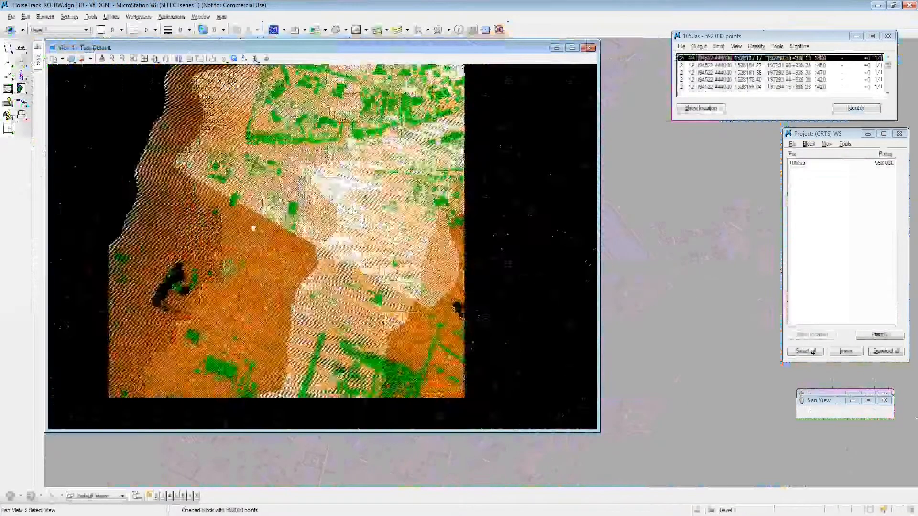
{"action": "left_click_drag", "start_coordinate": [329, 243], "coordinate": [279, 247]}
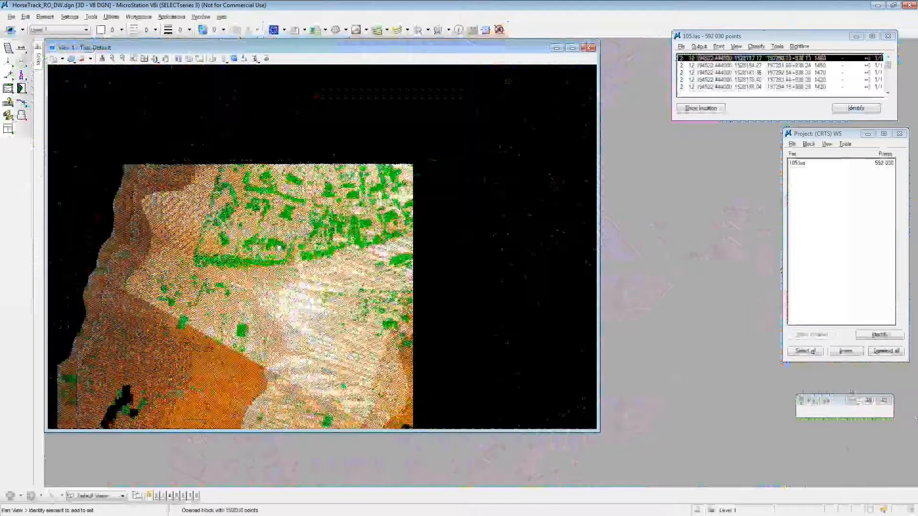
{"action": "scroll", "coordinate": [359, 389], "scroll_direction": "up", "scroll_amount": 2}
{"action": "left_click_drag", "start_coordinate": [358, 389], "coordinate": [299, 229]}
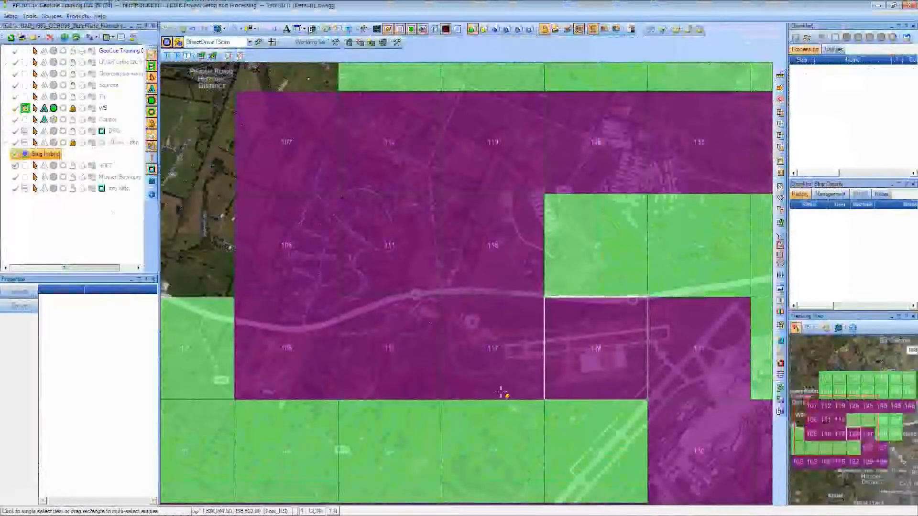
- Load working segment 110 into TerraScan and set the removal status to Fail with the history note "data missing"
{"action": "left_click", "coordinate": [401, 385]}
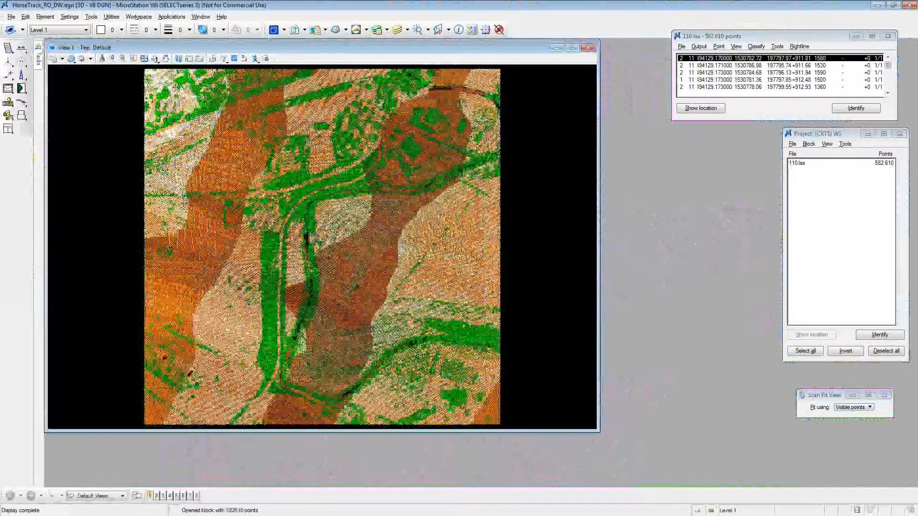
{"action": "key", "text": "alt+Tab"}
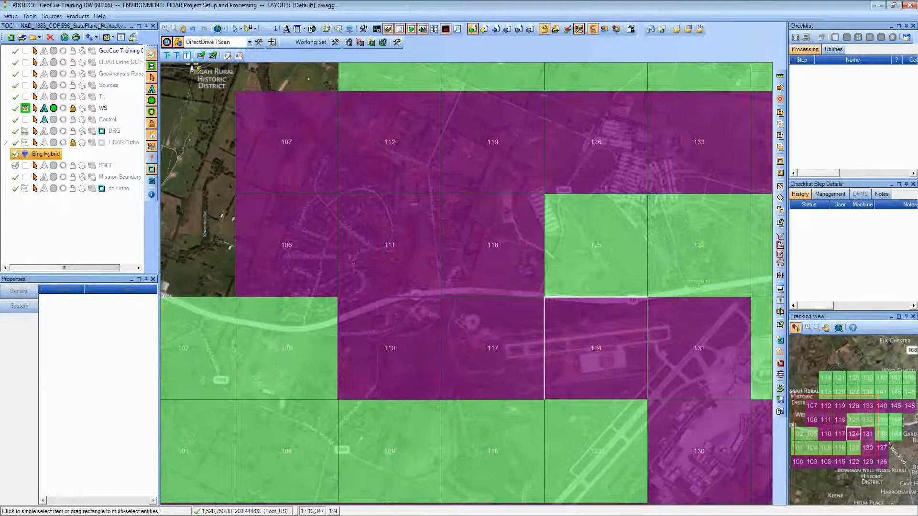
{"action": "left_click", "coordinate": [213, 56]}
{"action": "left_click", "coordinate": [262, 206]}
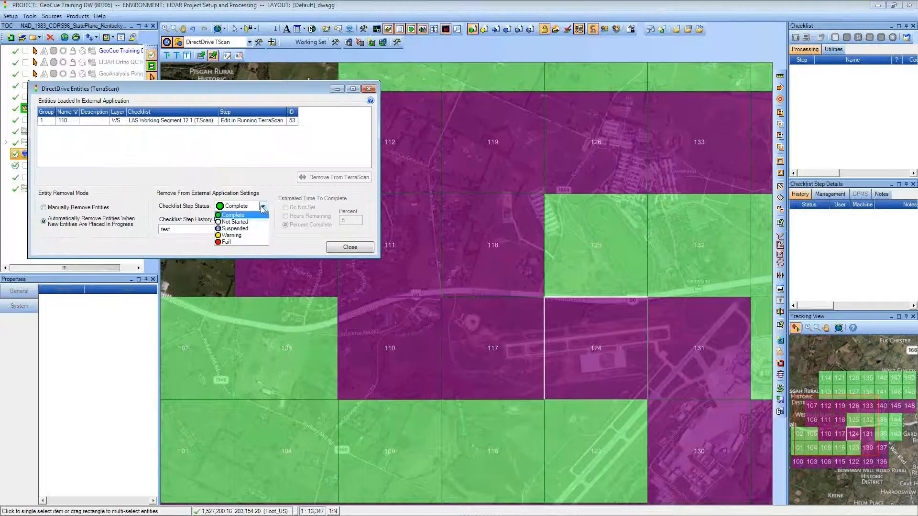
{"action": "left_click", "coordinate": [234, 242]}
{"action": "left_click_drag", "start_coordinate": [181, 229], "coordinate": [129, 229]}
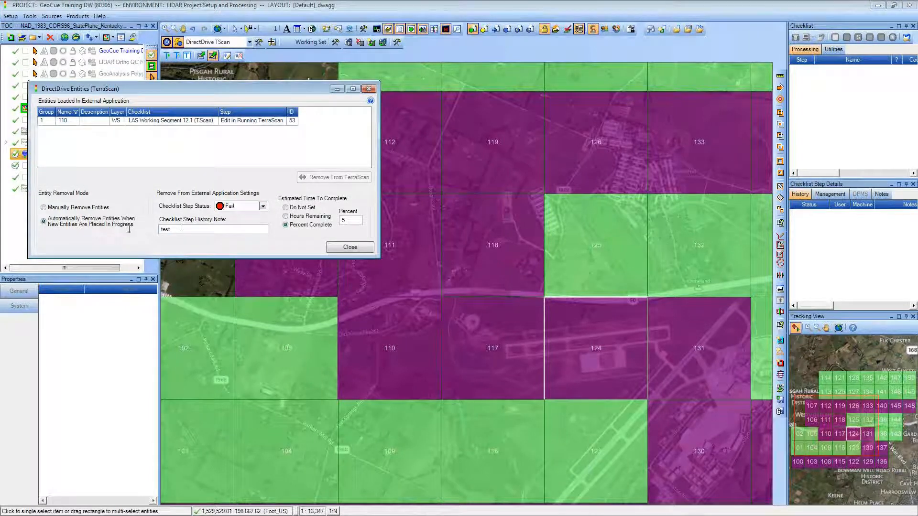
{"action": "type", "text": "data missing"}
- Place working segment 117 in progress, set the removal status to Complete and clear the history note
{"action": "left_click", "coordinate": [471, 343]}
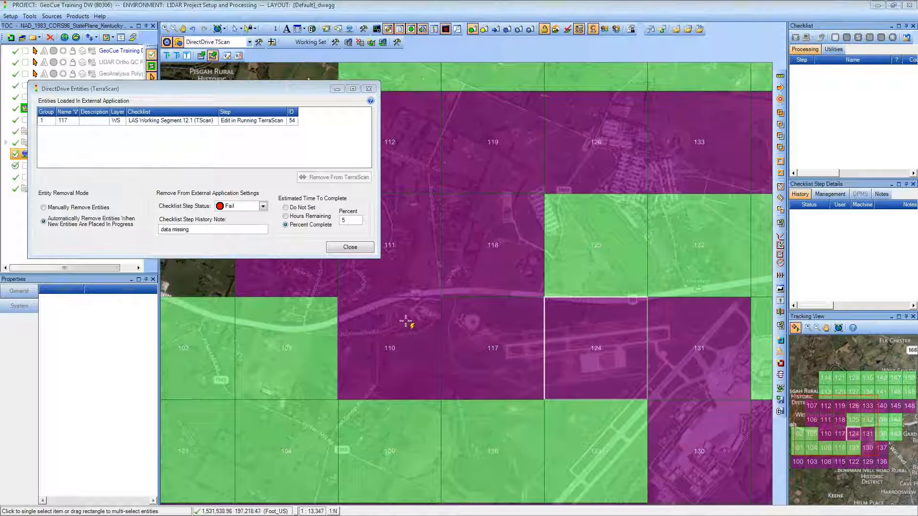
{"action": "key", "text": "alt+Tab"}
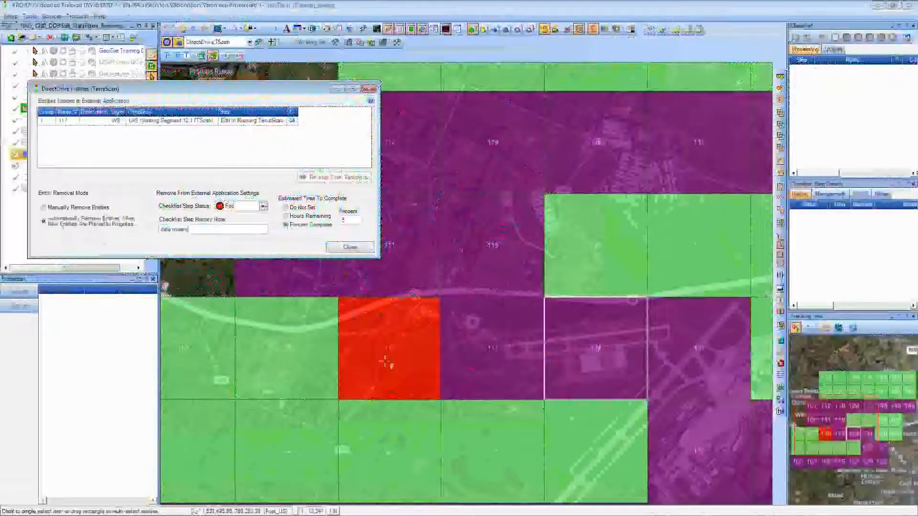
{"action": "left_click", "coordinate": [263, 206]}
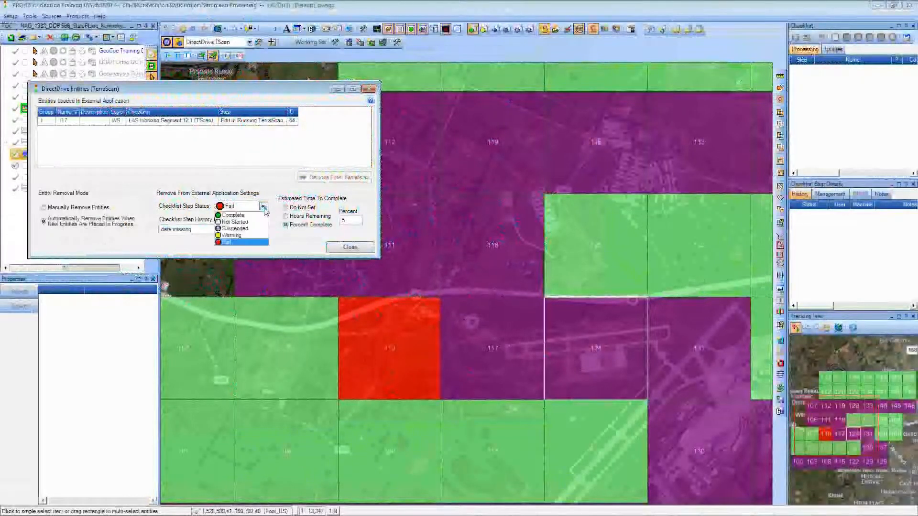
{"action": "left_click", "coordinate": [261, 214]}
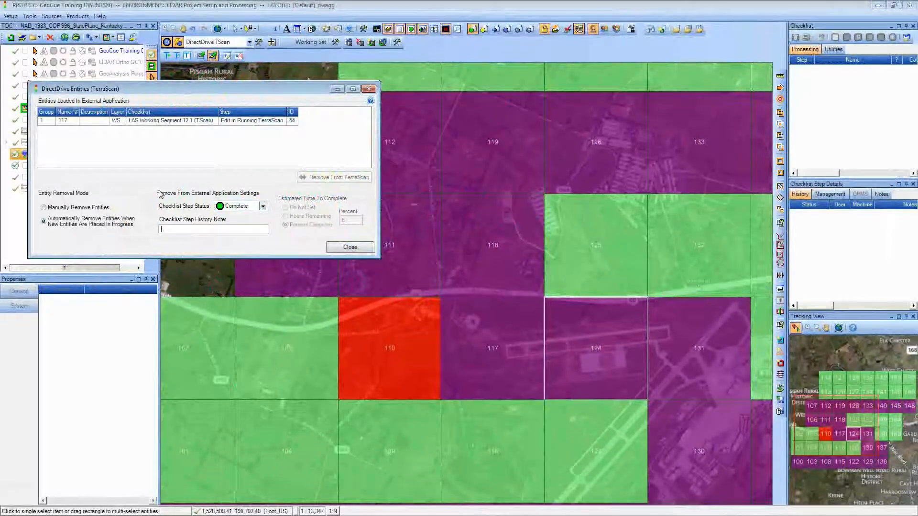
- Place working segment 124 in progress and switch the entity removal mode to Manually Remove Entities
{"action": "left_click", "coordinate": [599, 335]}
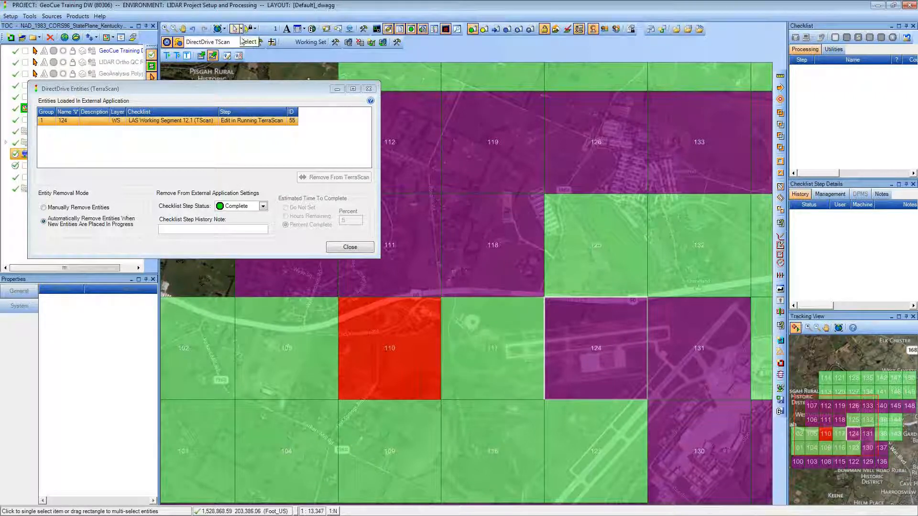
{"action": "left_click", "coordinate": [228, 124]}
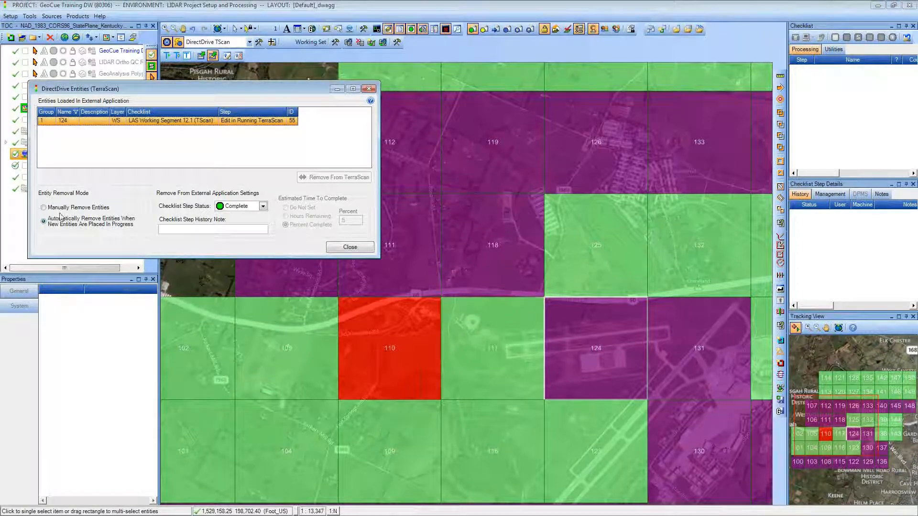
{"action": "left_click", "coordinate": [101, 208]}
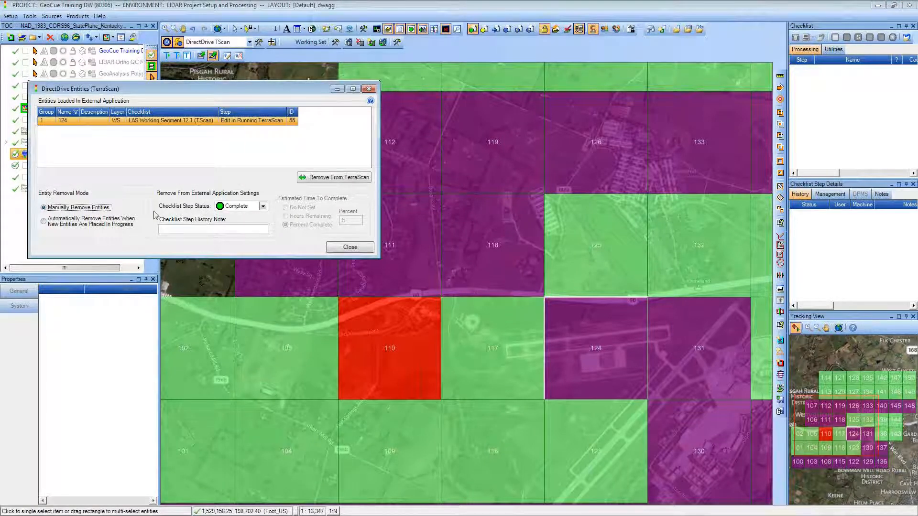
- Remove working segment 124 from TerraScan with status Complete and set the entity removal mode back to automatic
{"action": "left_click", "coordinate": [333, 178]}
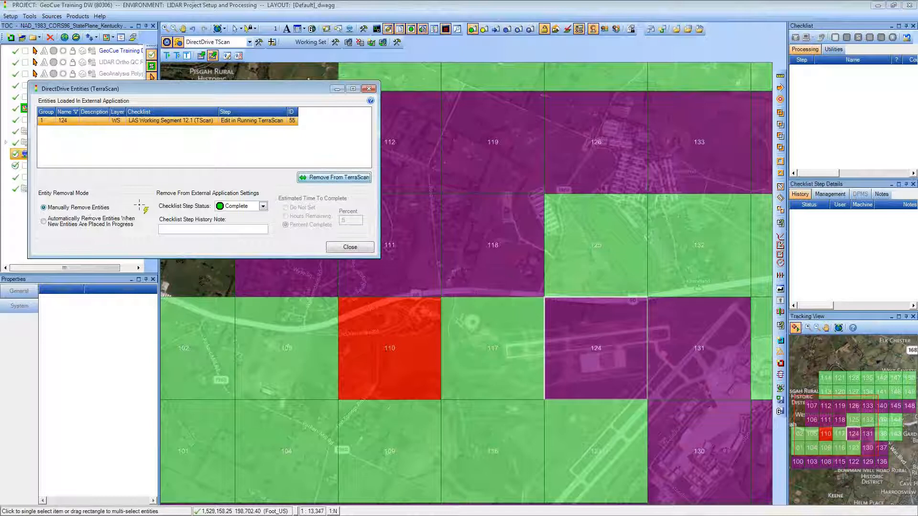
{"action": "left_click", "coordinate": [87, 224]}
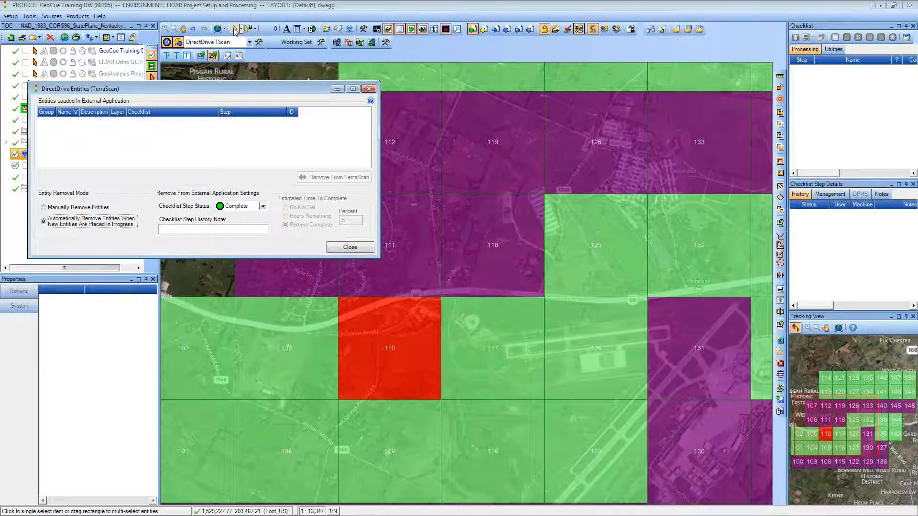
- Review the Edit in Running TerraScan history of working segment 124, including its start times, end times and durations
{"action": "left_click_drag", "start_coordinate": [523, 282], "coordinate": [679, 421]}
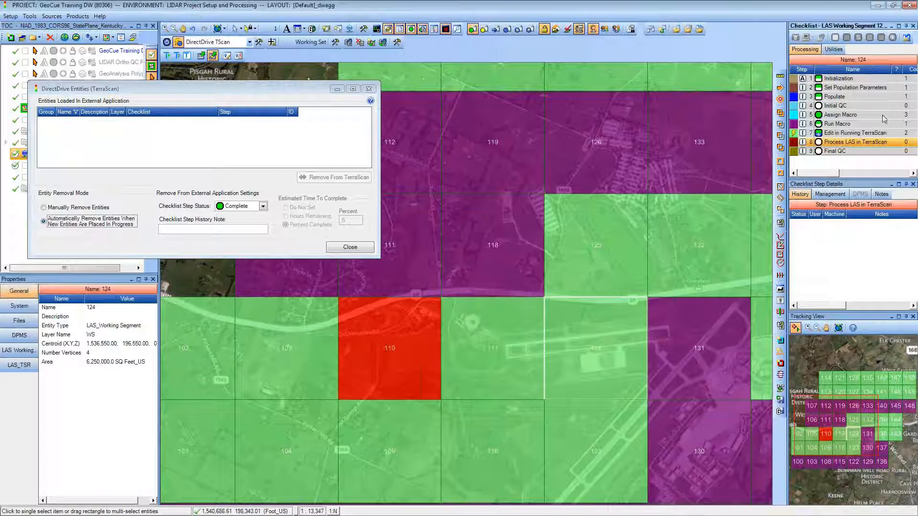
{"action": "left_click", "coordinate": [854, 133]}
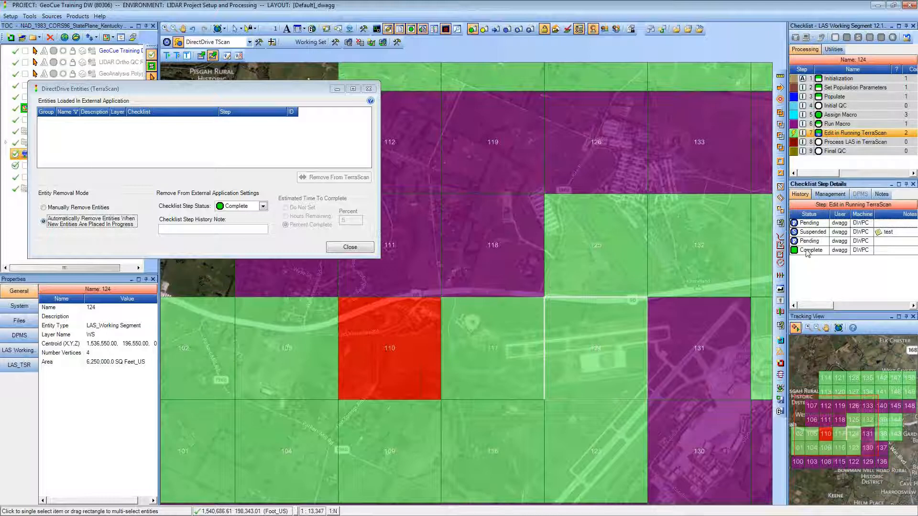
{"action": "left_click_drag", "start_coordinate": [815, 306], "coordinate": [907, 307]}
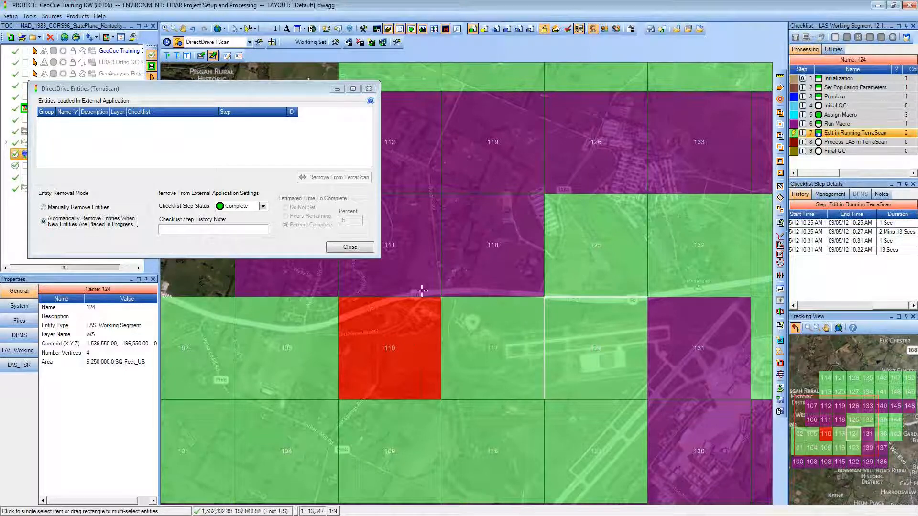
- Review the Edit in Running TerraScan history of working segment 117, including its start times, end times and durations
{"action": "left_click_drag", "start_coordinate": [425, 287], "coordinate": [567, 420]}
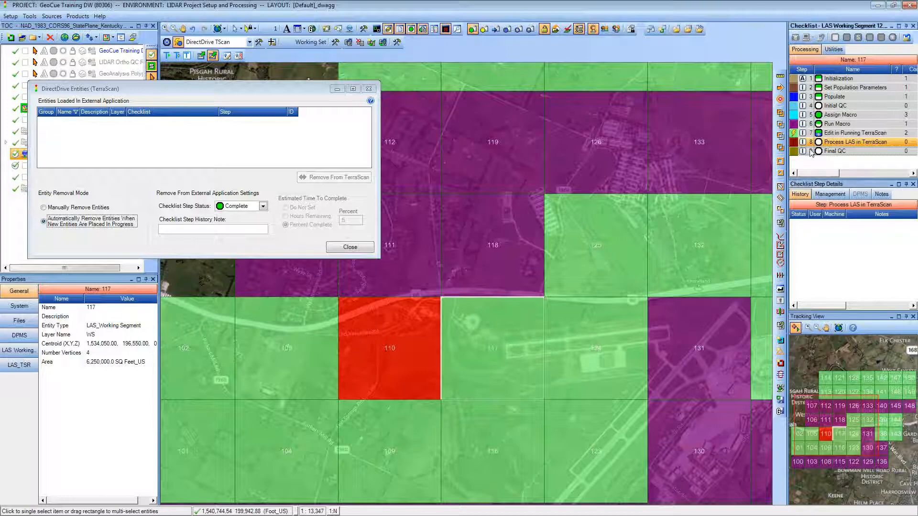
{"action": "left_click", "coordinate": [832, 134]}
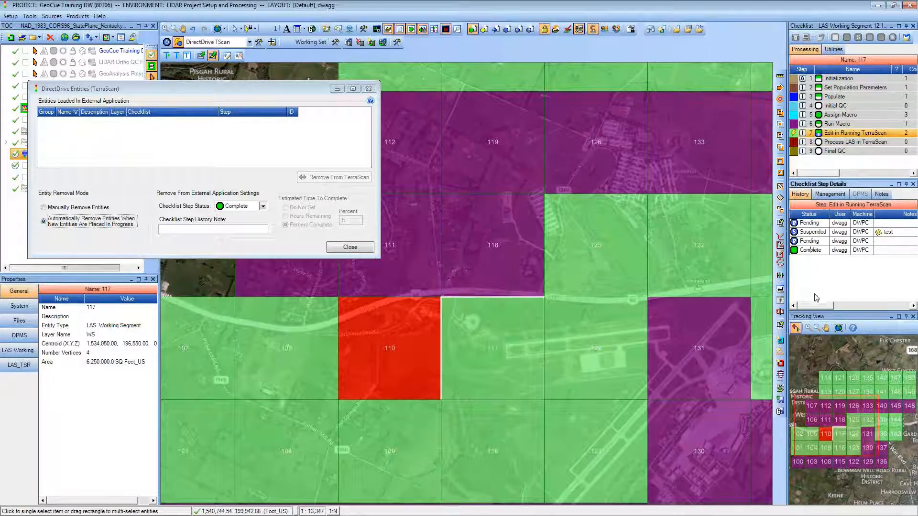
{"action": "left_click_drag", "start_coordinate": [822, 310], "coordinate": [900, 303]}
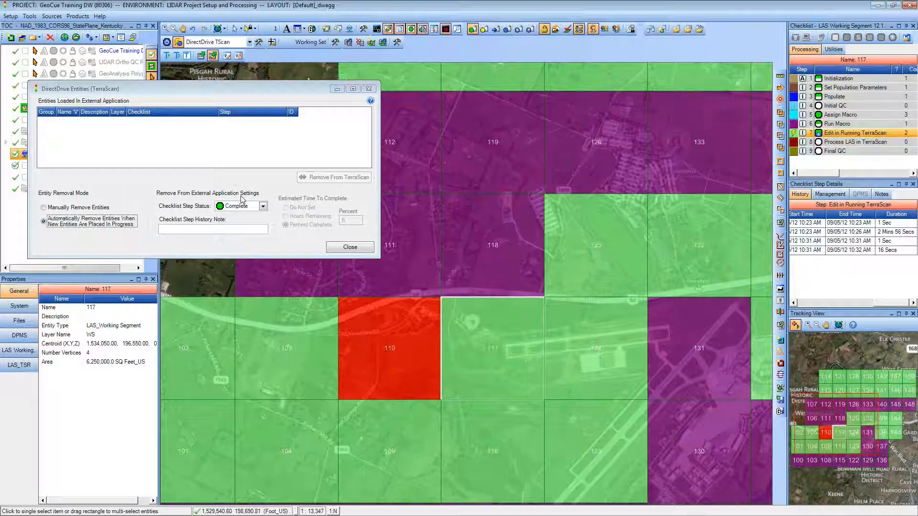
- With the DirectDrive Entities window closed, select working segment 131 and switch to MicroStation
{"action": "left_click", "coordinate": [214, 58]}
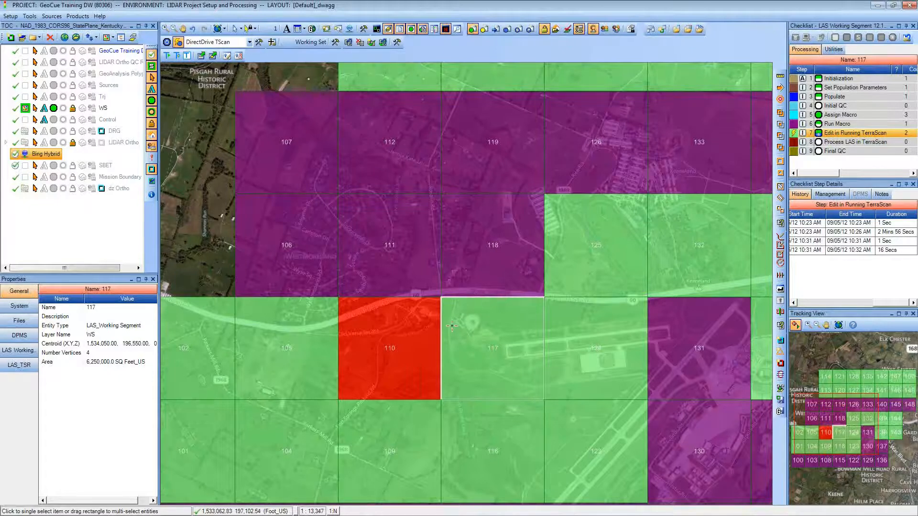
{"action": "scroll", "coordinate": [452, 327], "scroll_direction": "down", "scroll_amount": 1}
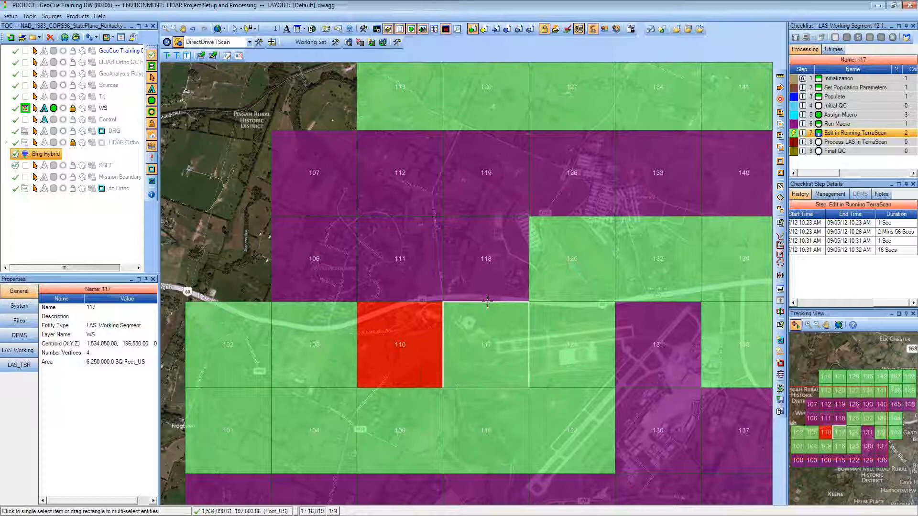
{"action": "left_click", "coordinate": [621, 347]}
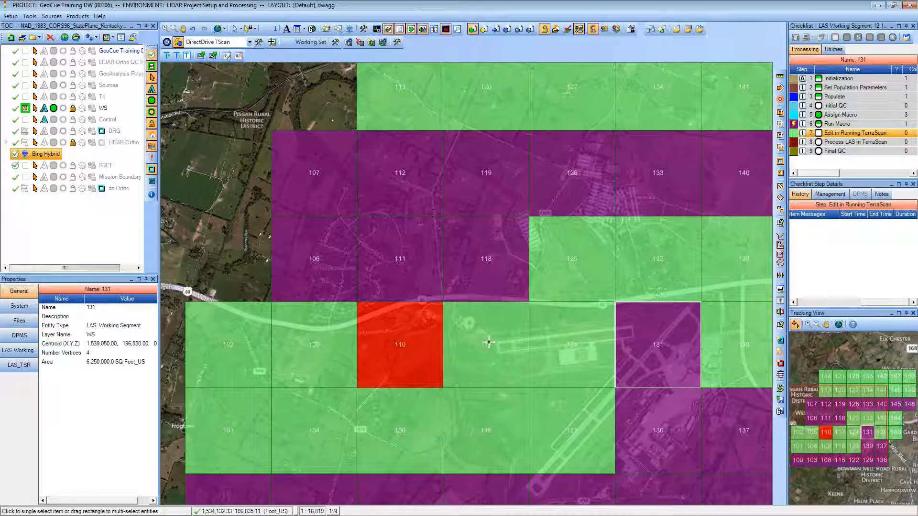
{"action": "key", "text": "alt+Tab"}
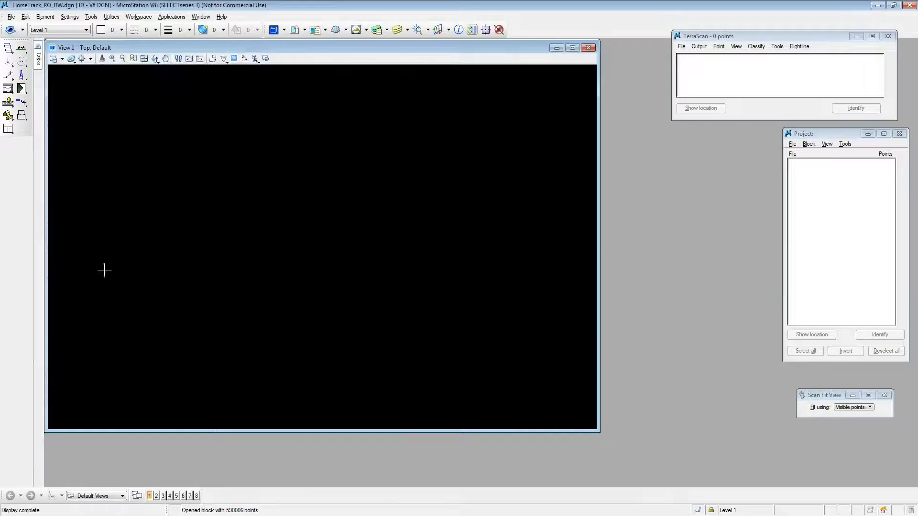